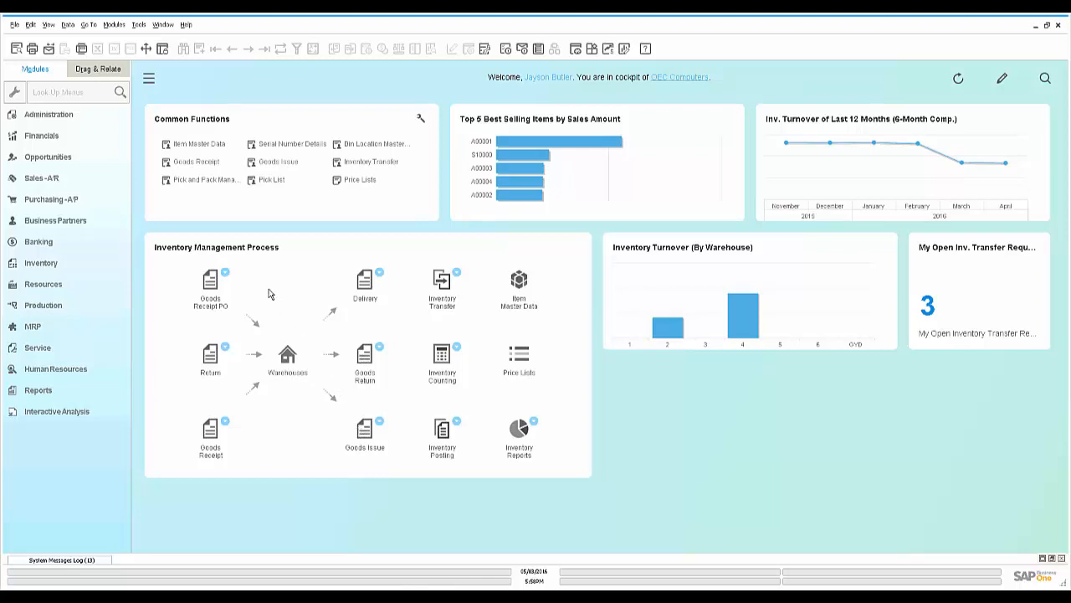
Open Item Master Data on Apple Rooibos (Z20160) and leave its item group as Food
left_click(193, 145)
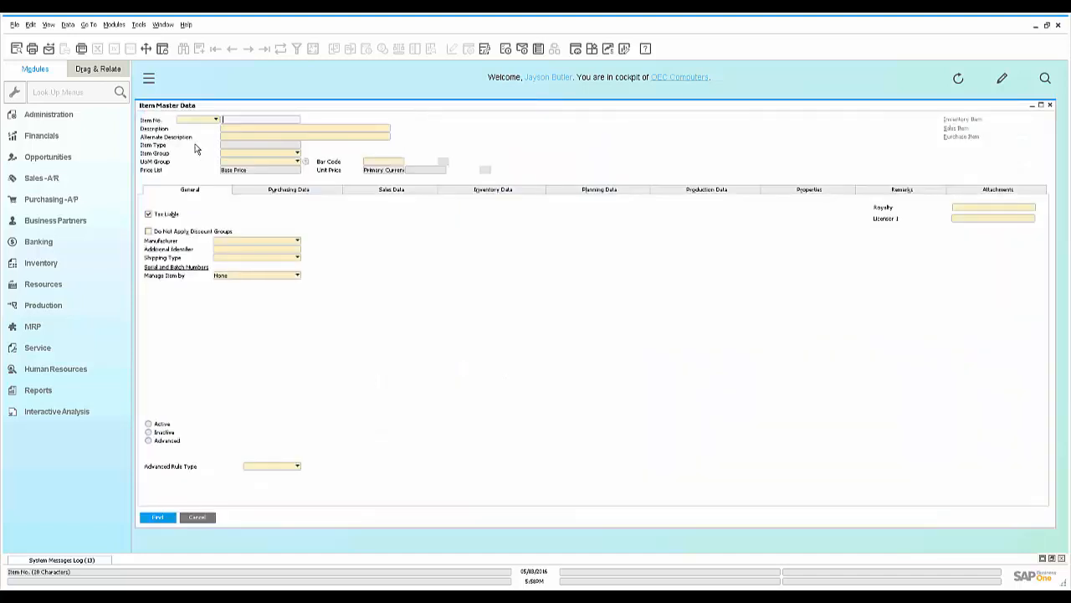
left_click(264, 49)
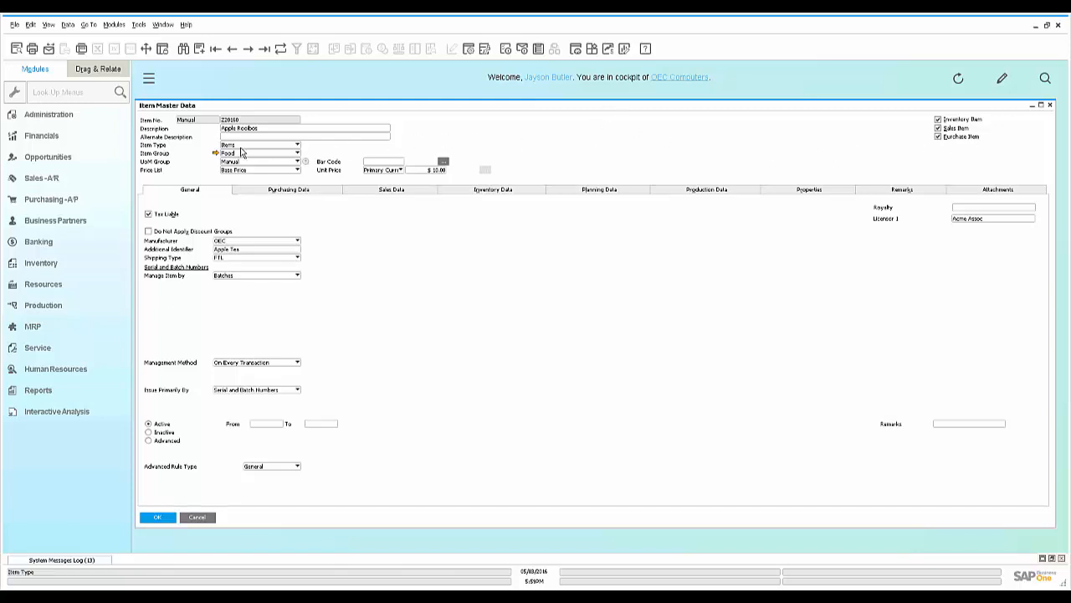
left_click(297, 154)
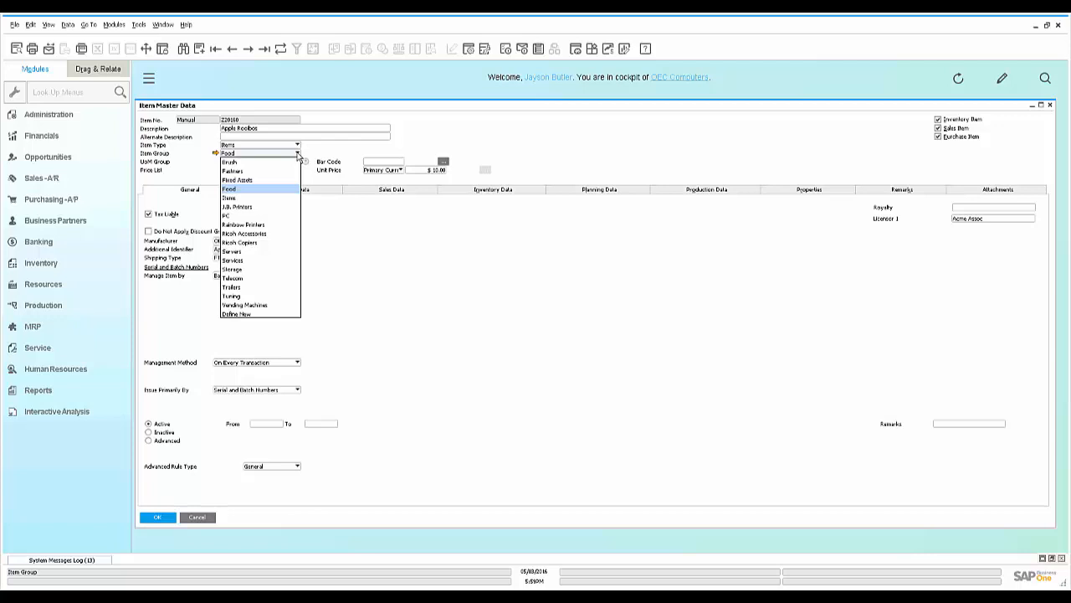
left_click(297, 156)
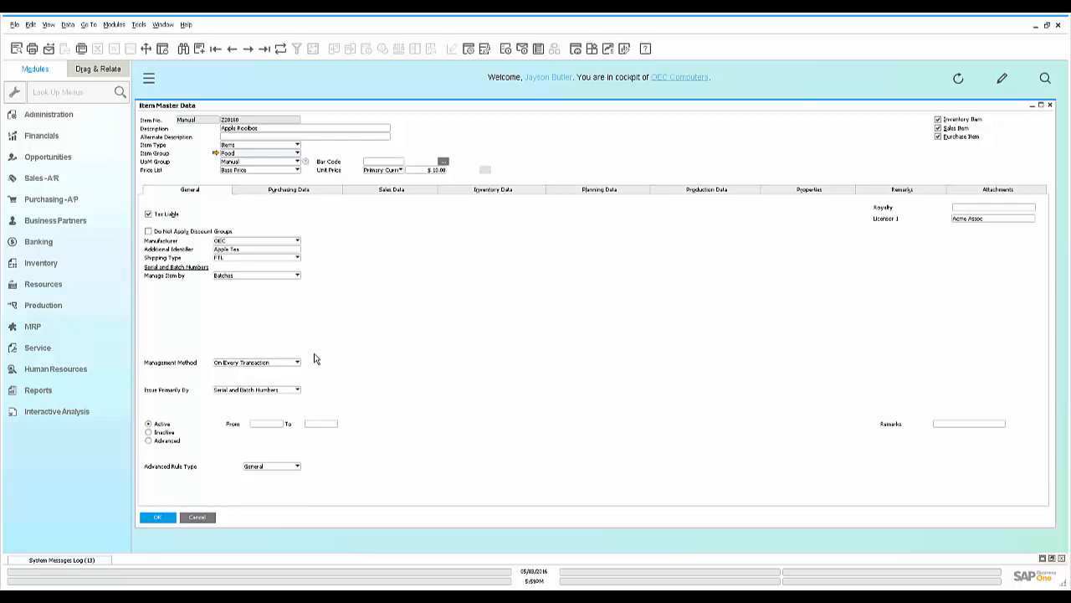
Check the cane sugar item's two preferred vendors in Purchasing Data, then view its Sales Data
left_click(326, 191)
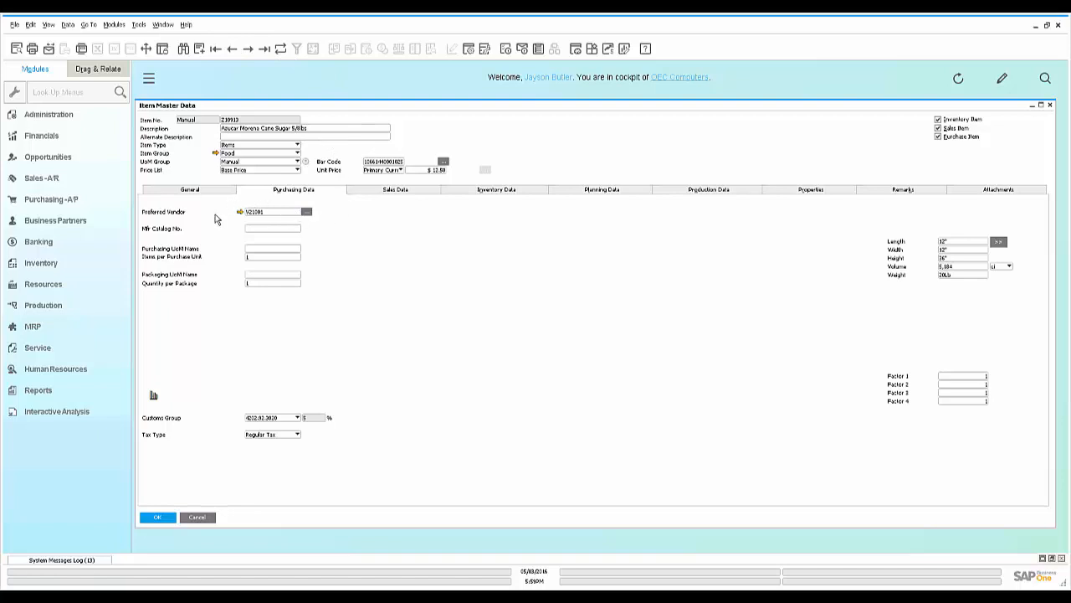
left_click(306, 213)
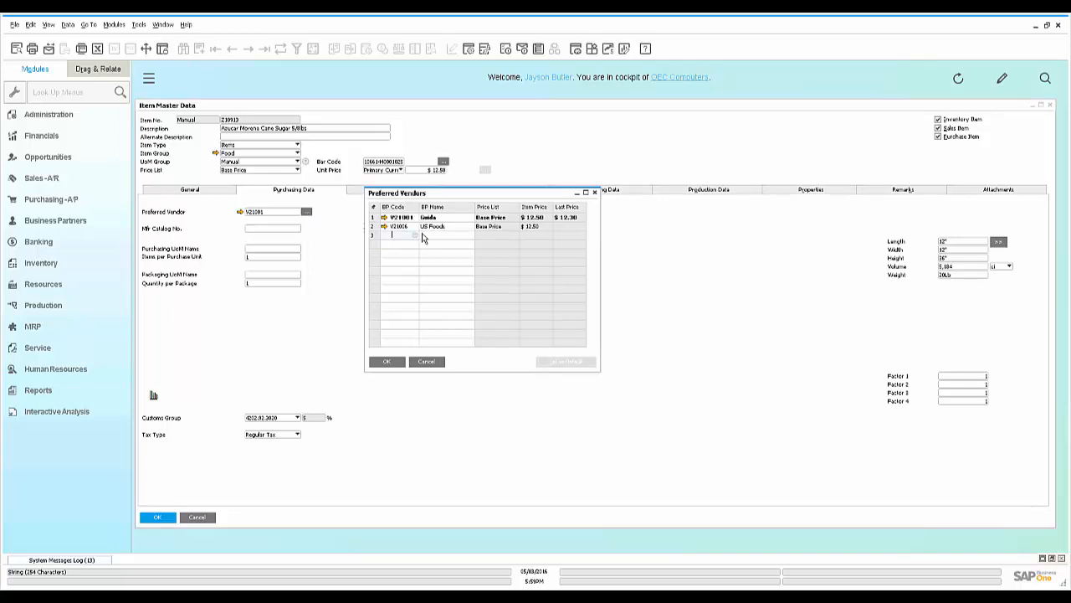
left_click(383, 361)
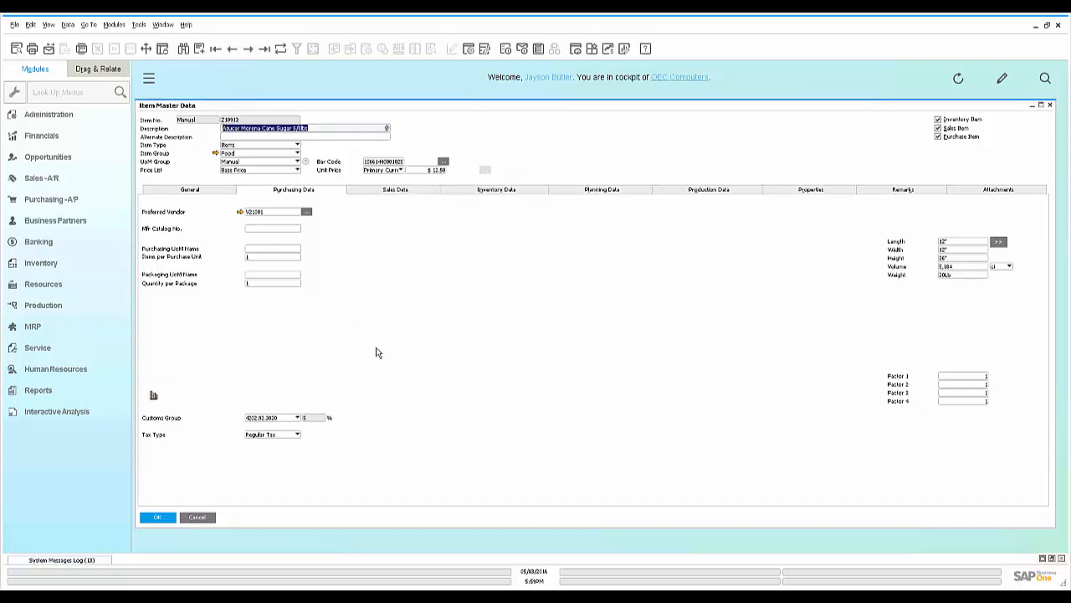
left_click(420, 191)
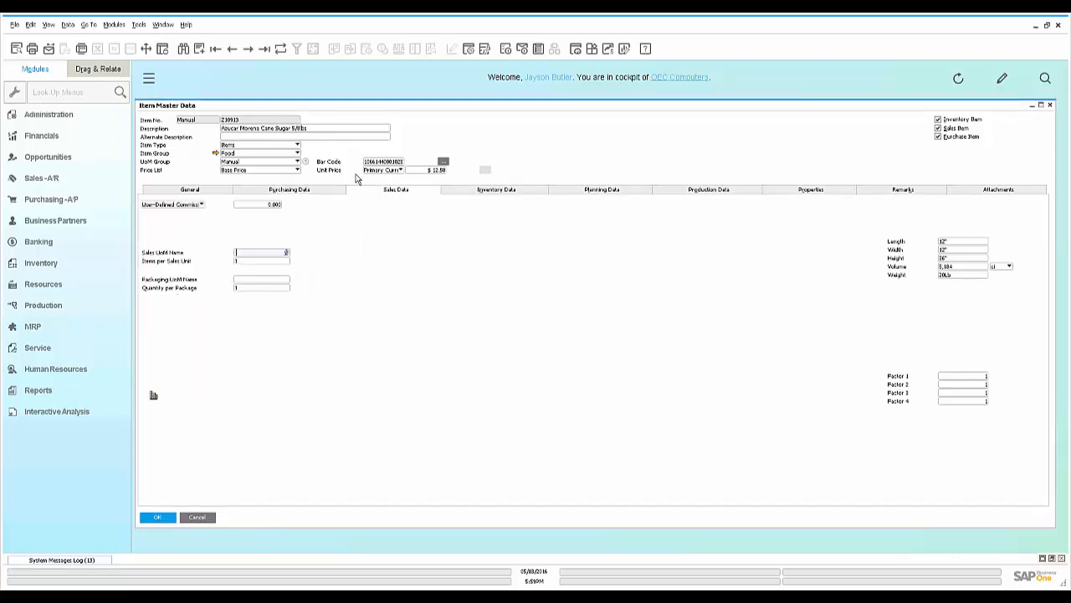
Return to Apple Rooibos (Z20160), review warehouse stock, then view its MRP, Make planning data
left_click(265, 48)
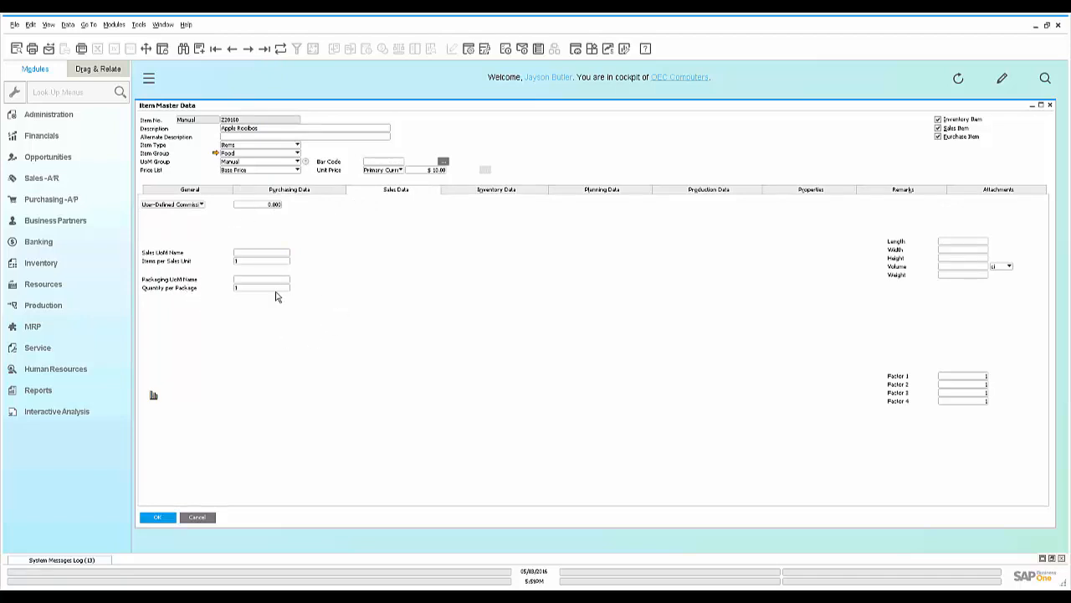
left_click(494, 191)
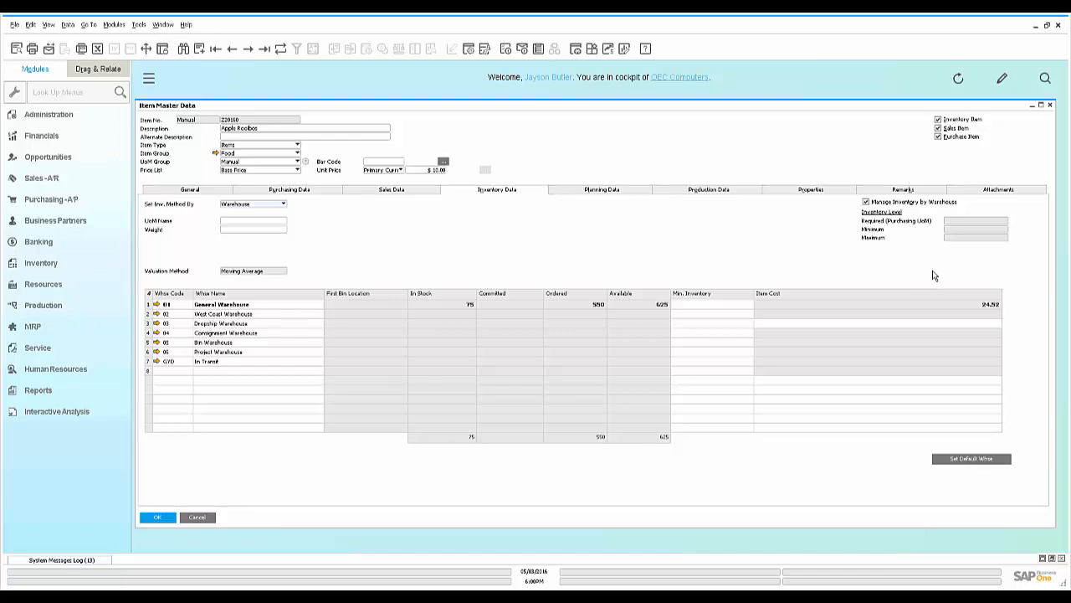
left_click(627, 193)
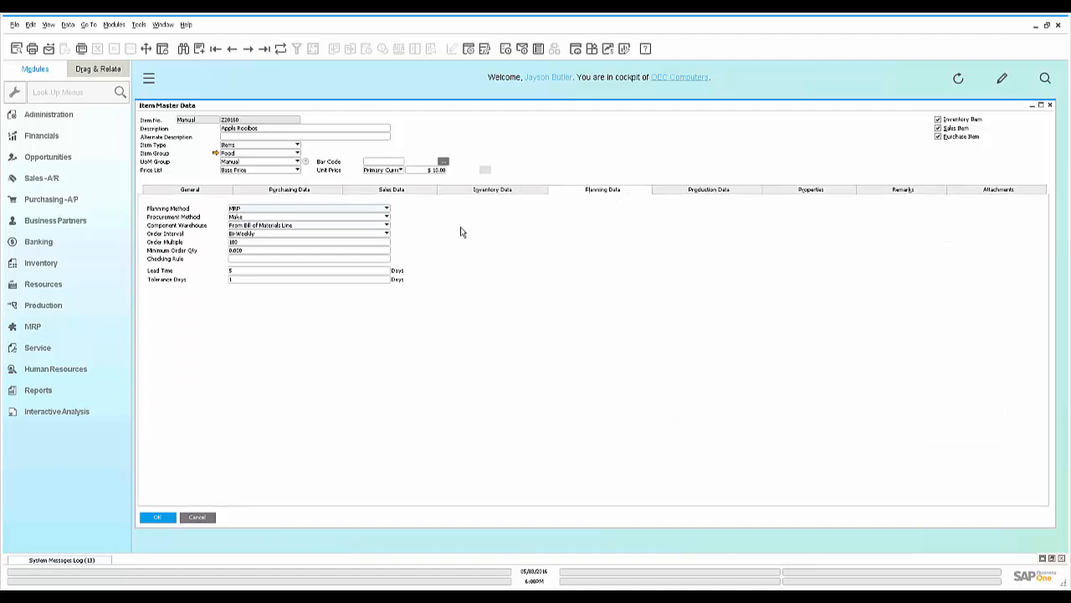
Leave the order interval at Bi-Weekly and view Apple Rooibos's Production BOM data
left_click(387, 234)
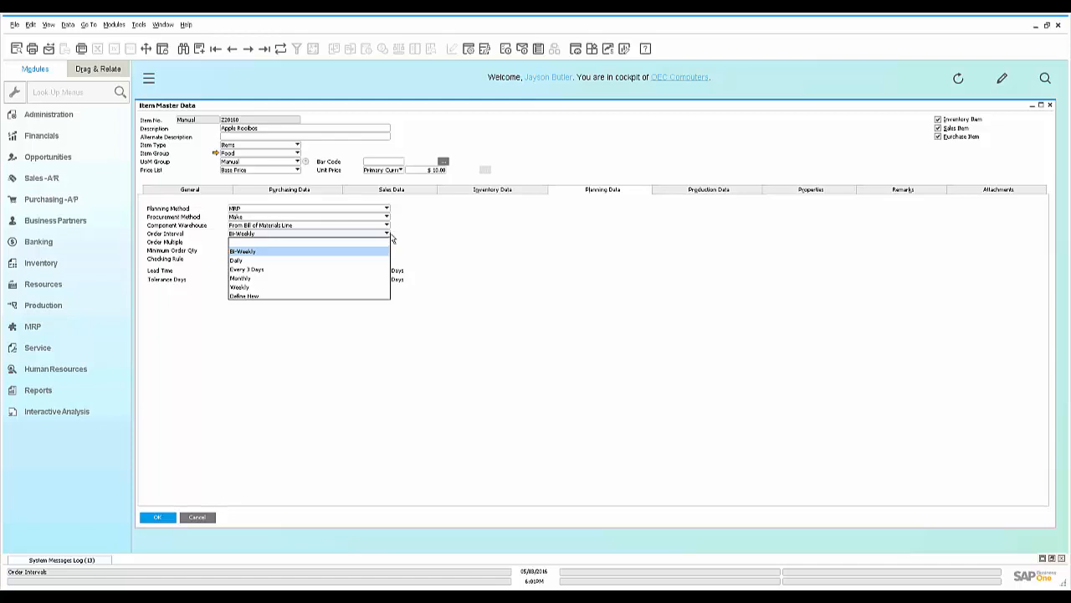
left_click(414, 239)
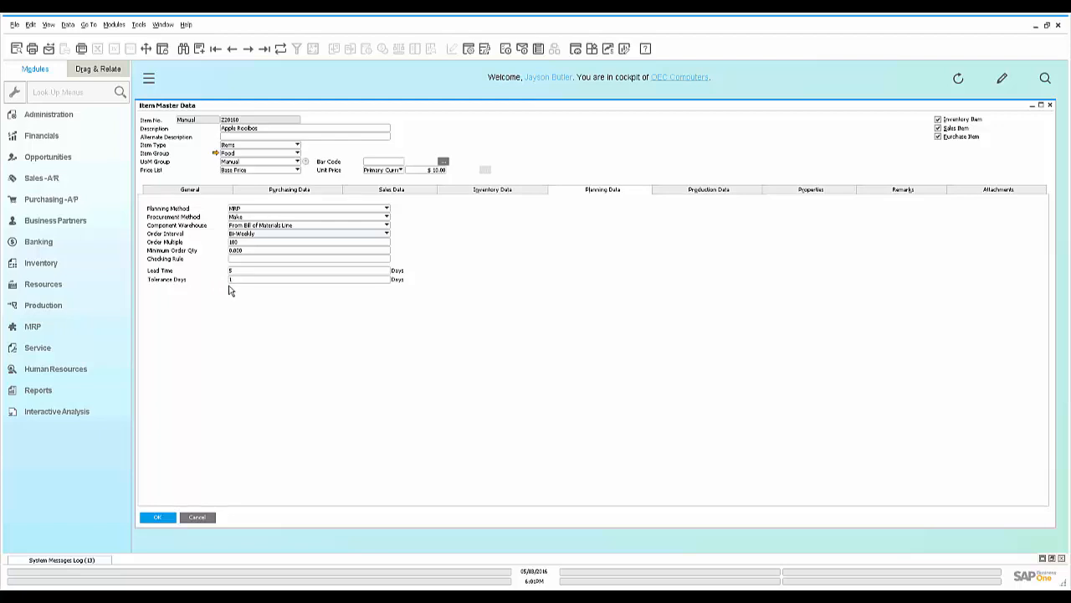
left_click(690, 191)
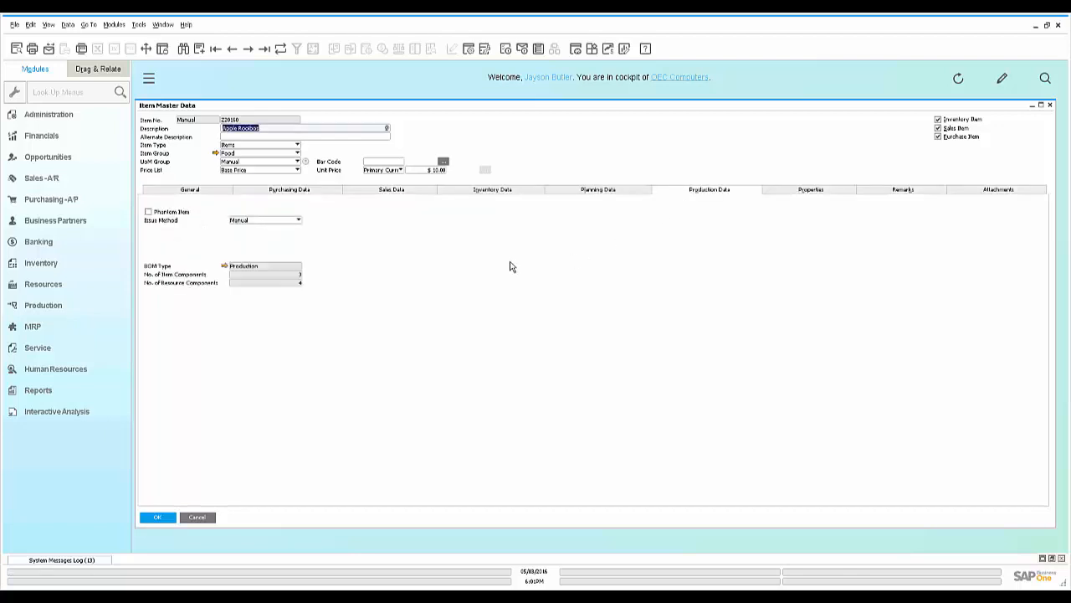
Glance at Apple Rooibos's bill of materials and properties, then close the item record
left_click(224, 266)
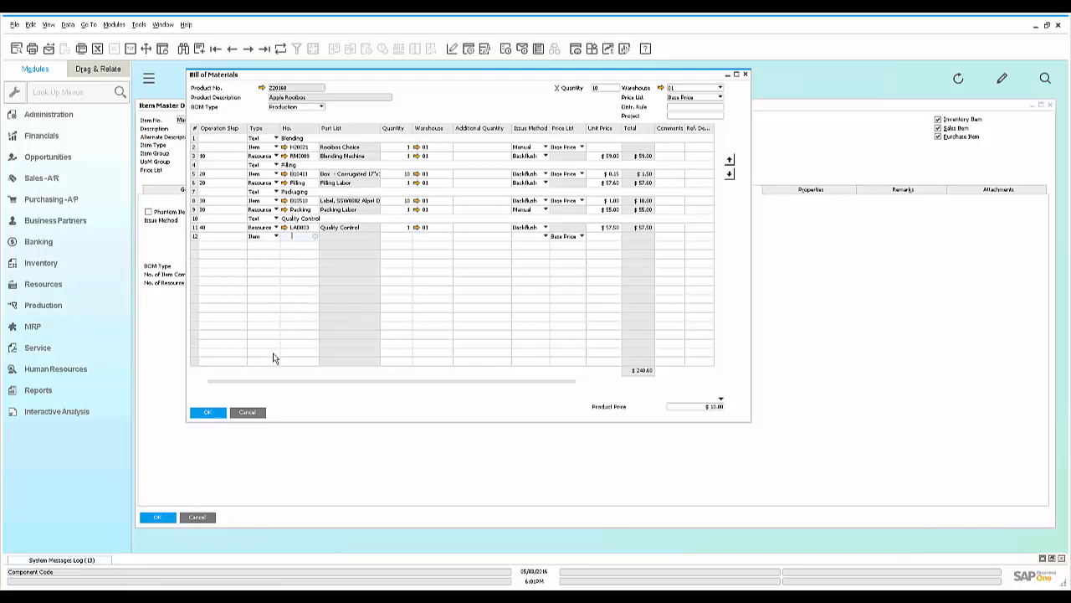
left_click(248, 413)
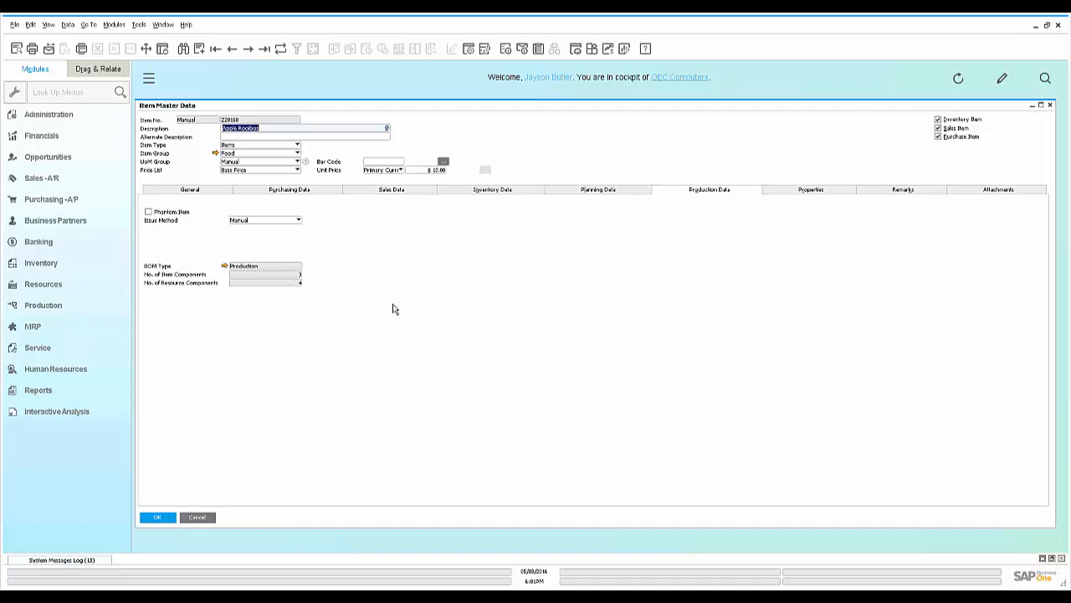
left_click(829, 192)
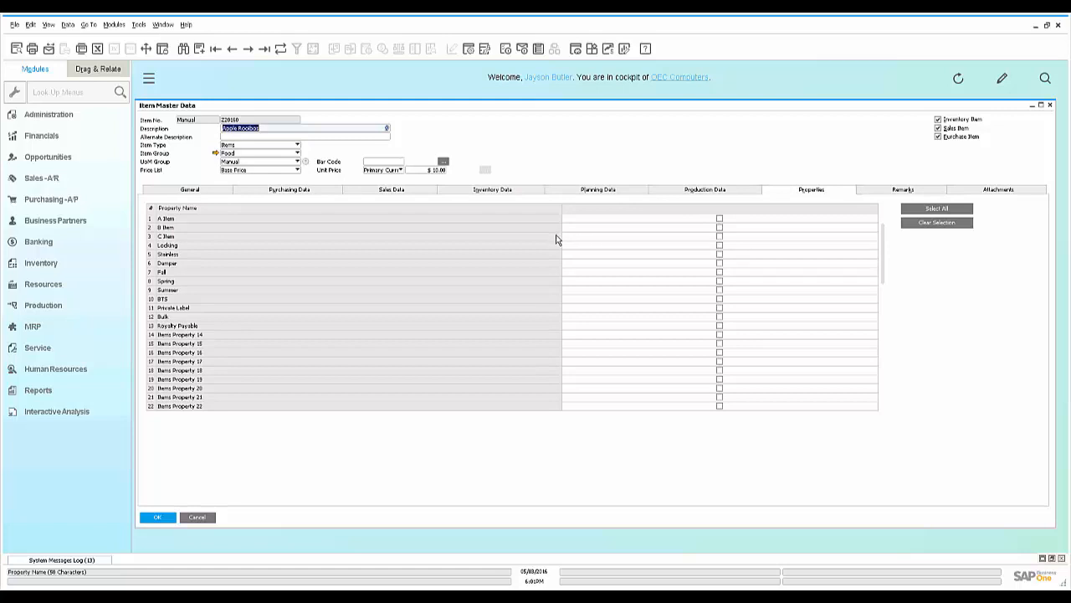
left_click(1052, 106)
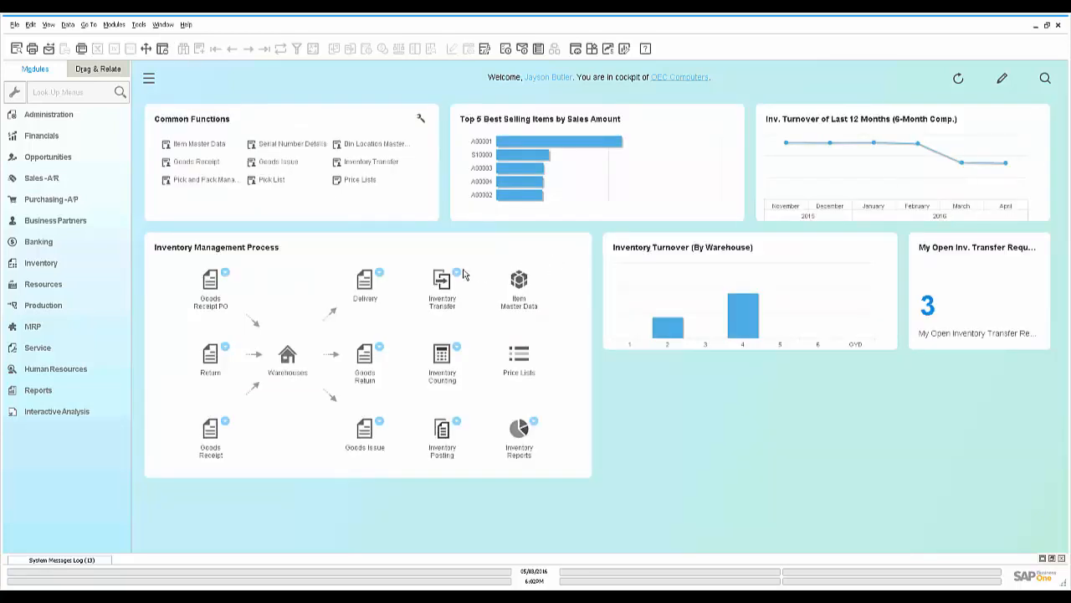
Run Pick and Pack Manager for open sales orders with 0–100% fulfillment
left_click(201, 180)
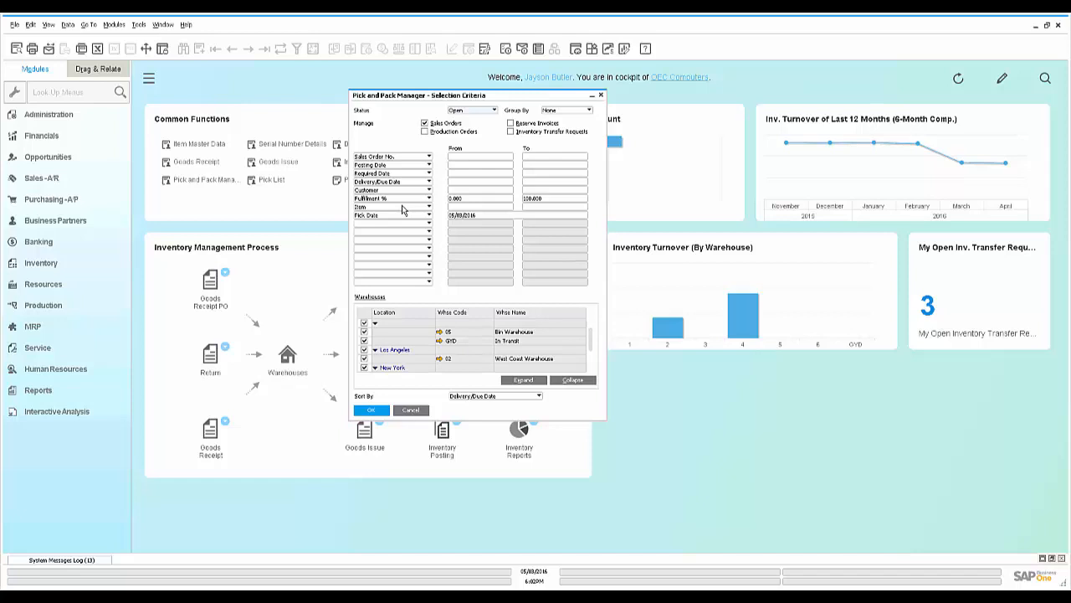
left_click(378, 410)
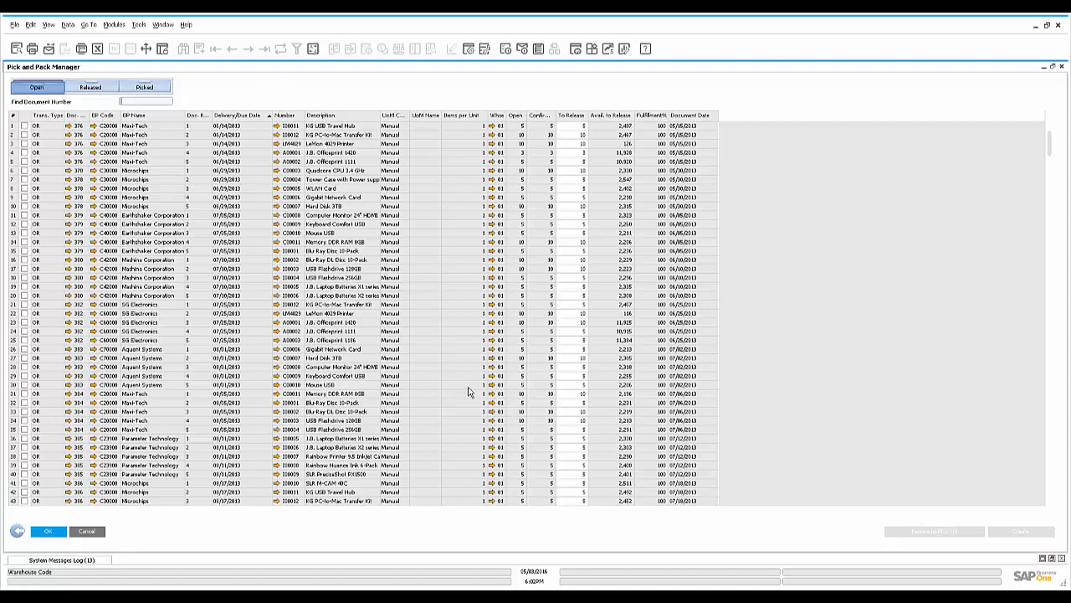
Try marking open order lines and the Create options, then view the 26 Released lines
left_click(24, 126)
left_click(24, 135)
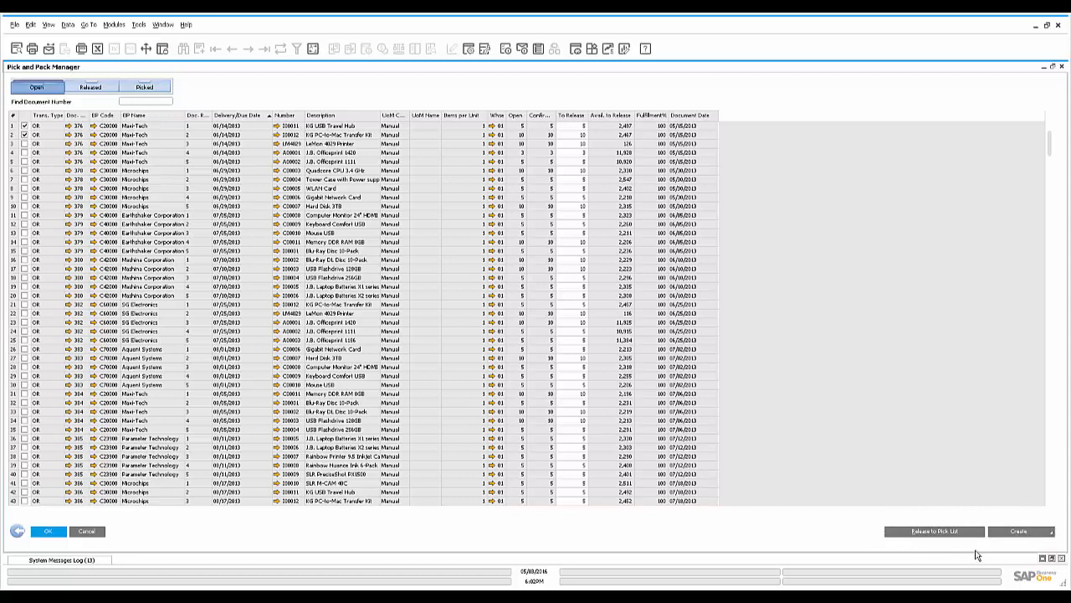
left_click(1053, 537)
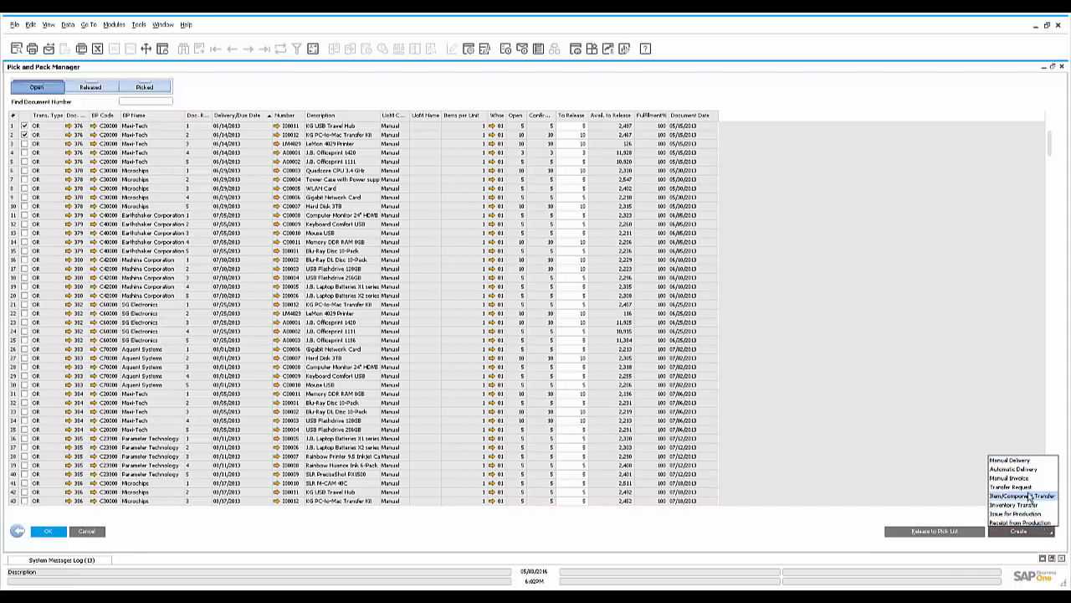
left_click(969, 498)
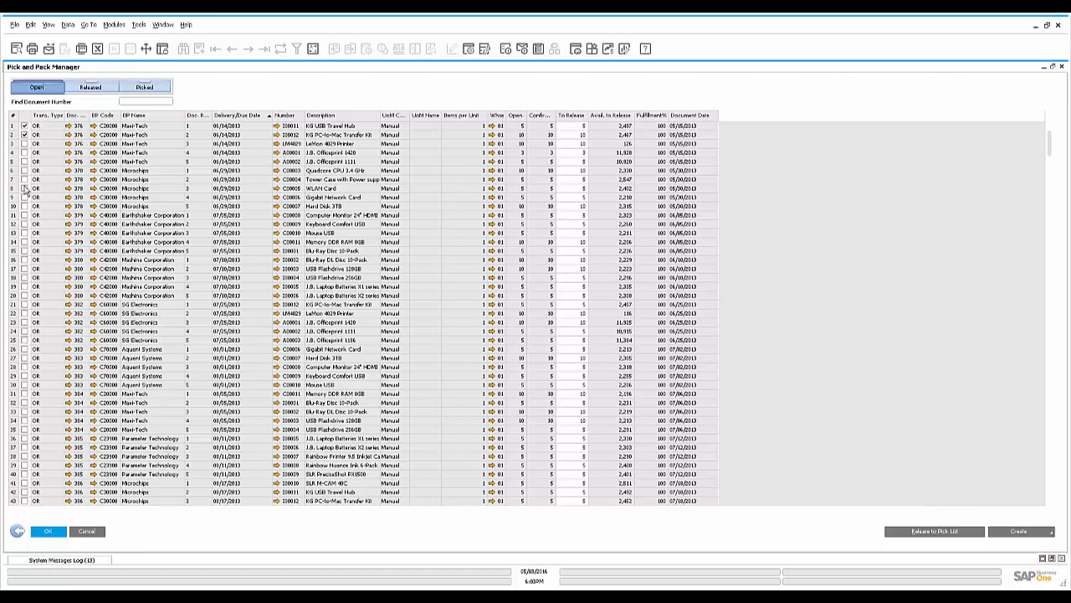
left_click(25, 127)
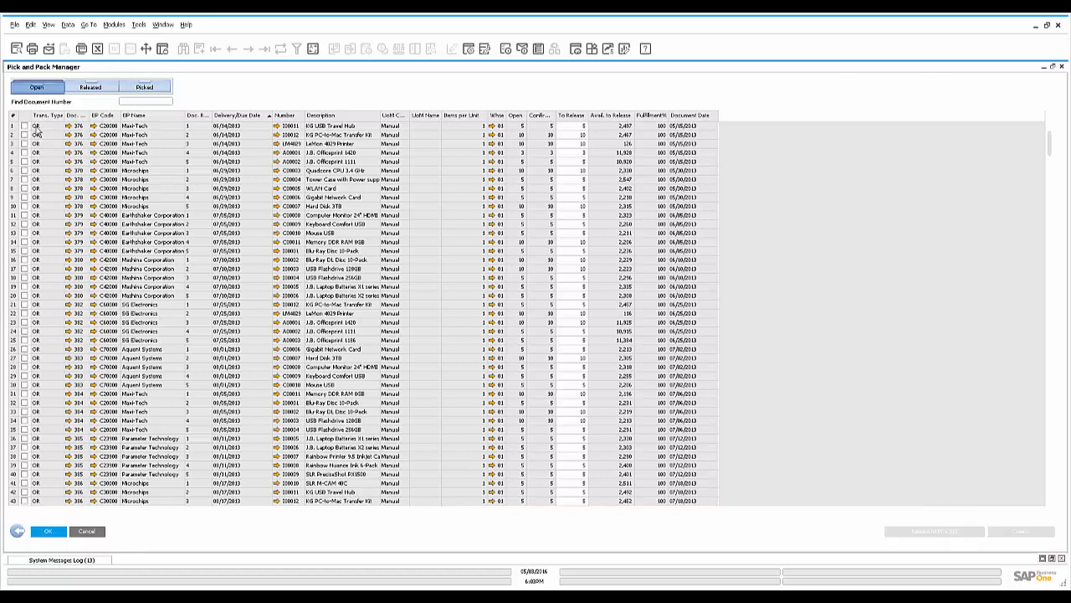
left_click(106, 87)
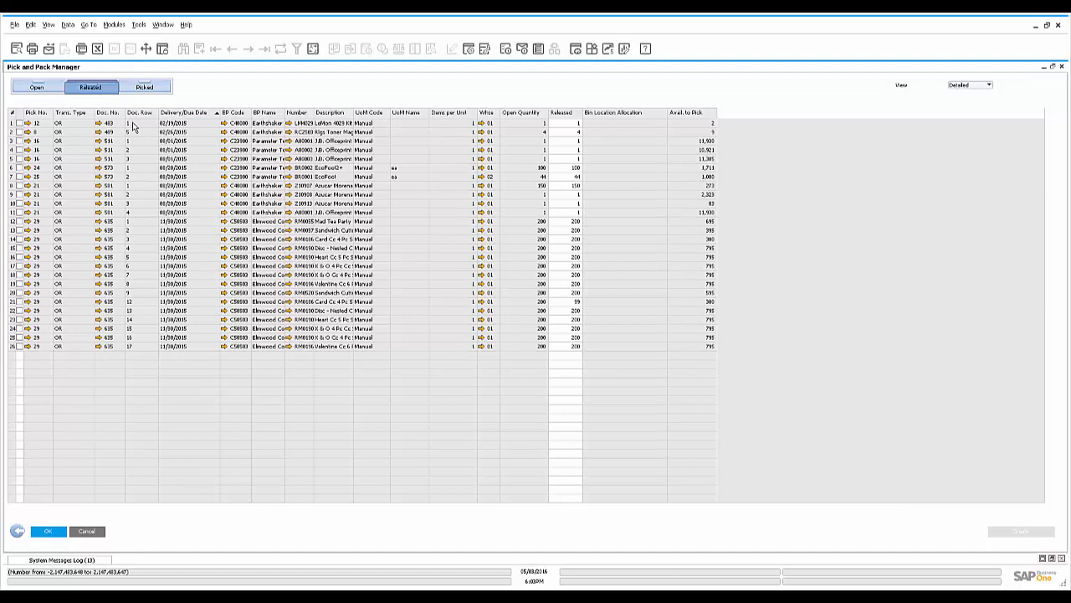
Sort released lines by Pick No. and Delivery/Due Date, then mark three Picked lines
left_click(36, 112)
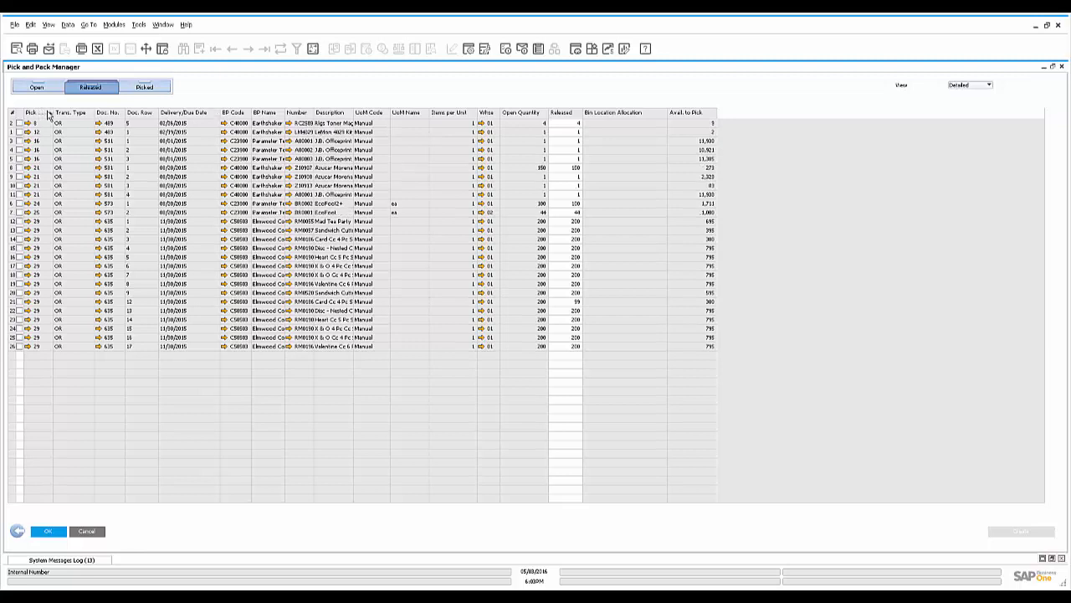
left_click(180, 114)
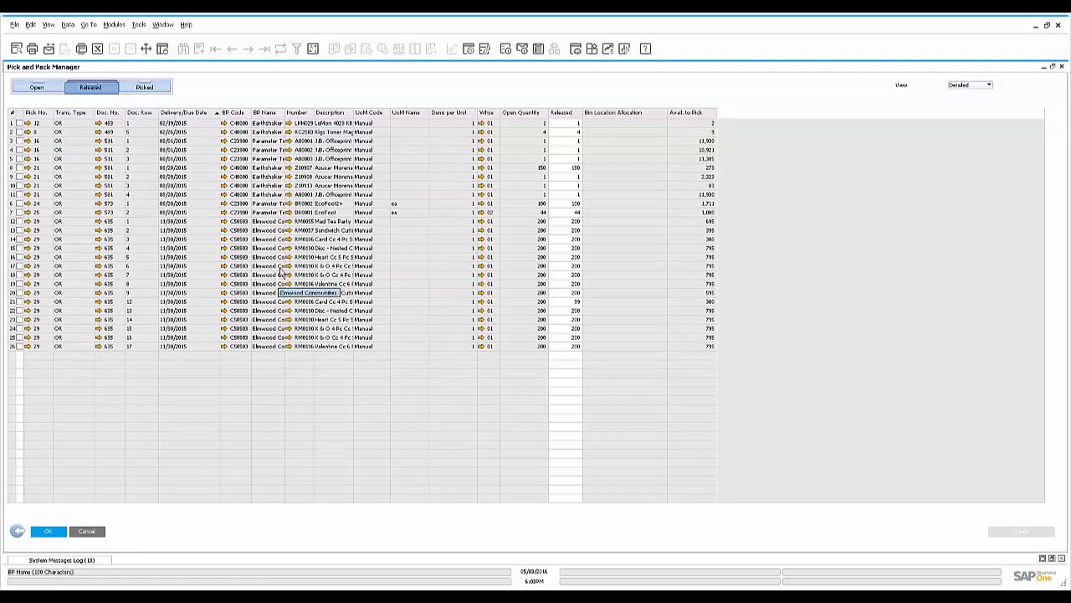
left_click(163, 88)
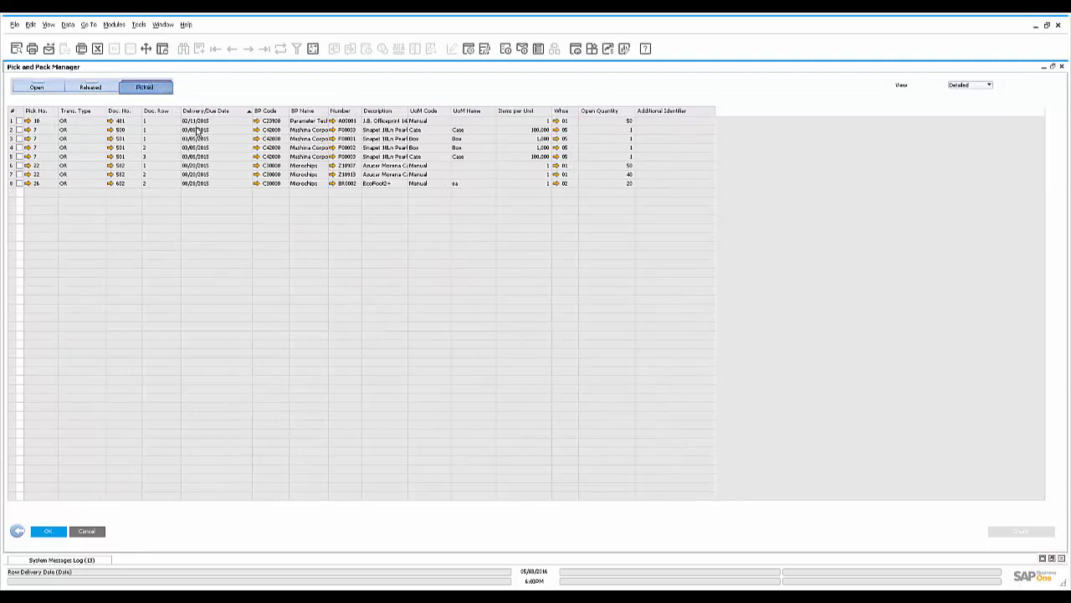
left_click(20, 121)
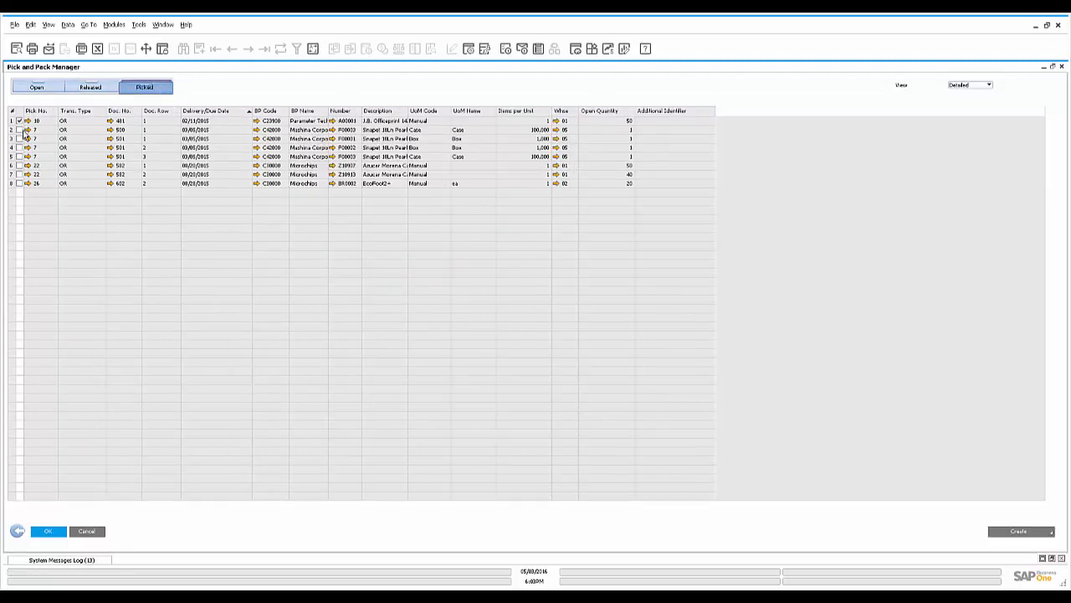
left_click(19, 130)
left_click(19, 138)
Review the documents creatable from picked lines, then close the Pick and Pack Manager
left_click(1015, 529)
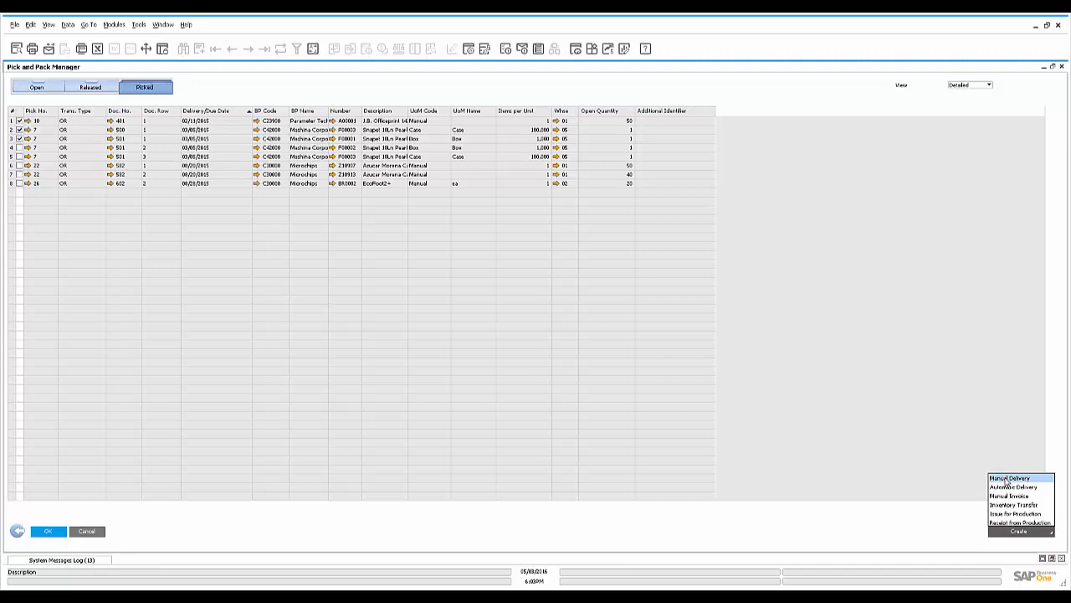
left_click(1063, 68)
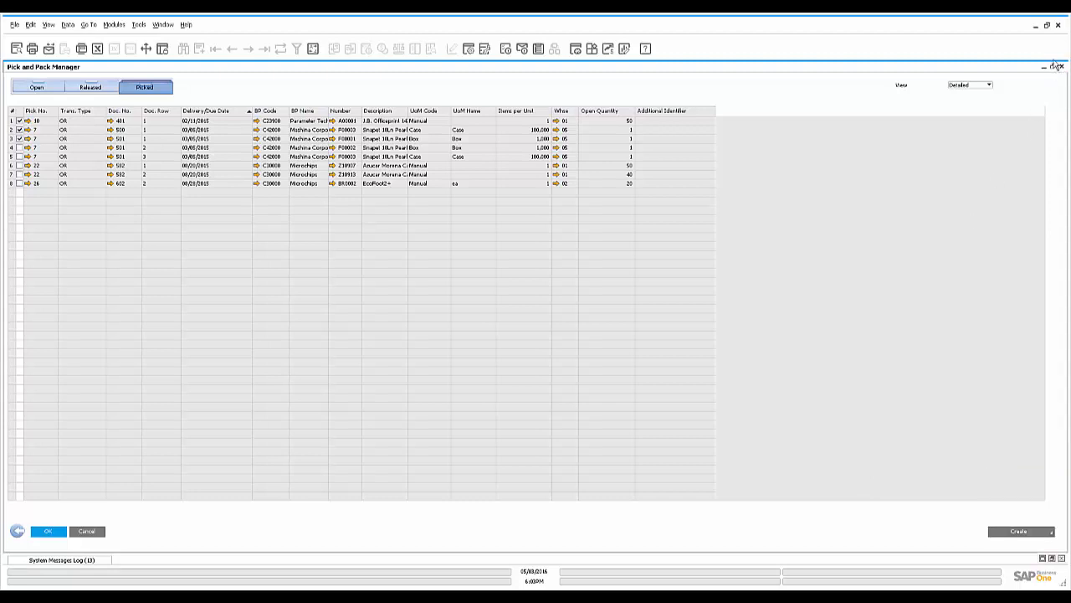
left_click(1059, 67)
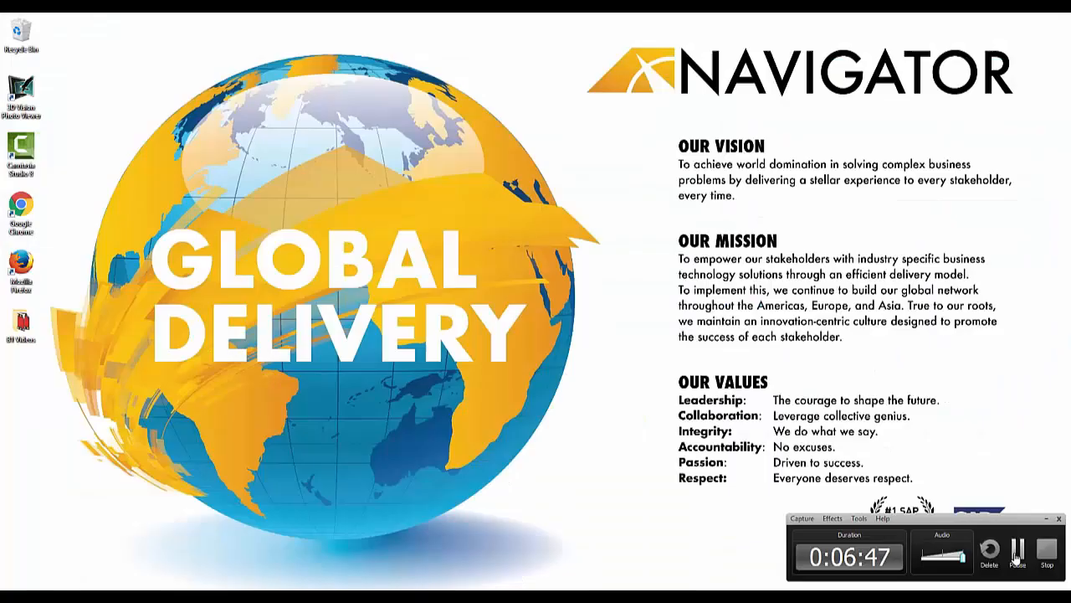